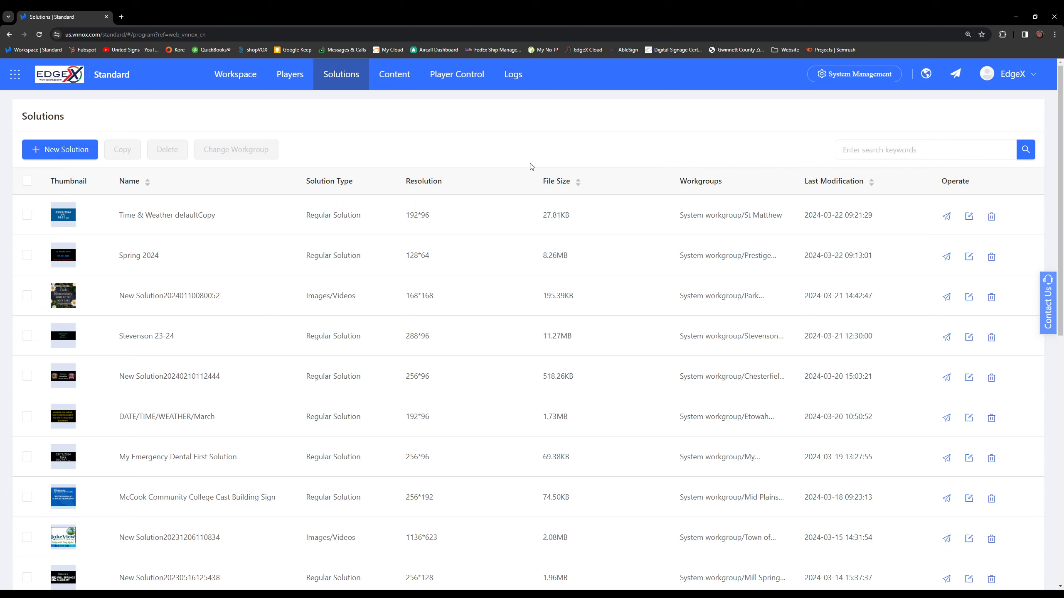
Start a new Regular Solution from the solutions list.
scroll(532, 176, down, 8)
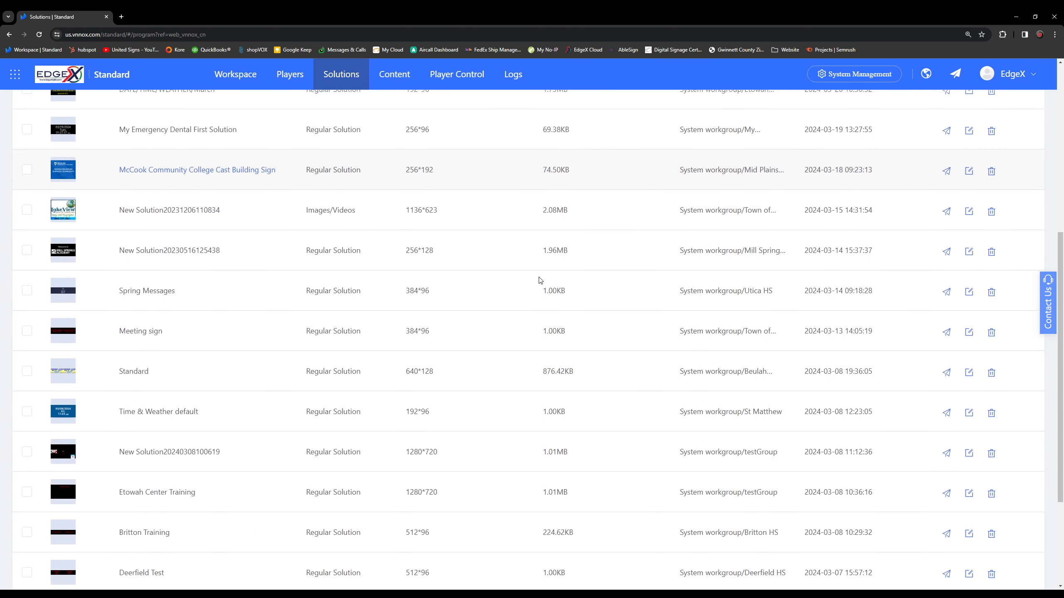
scroll(541, 280, down, 2)
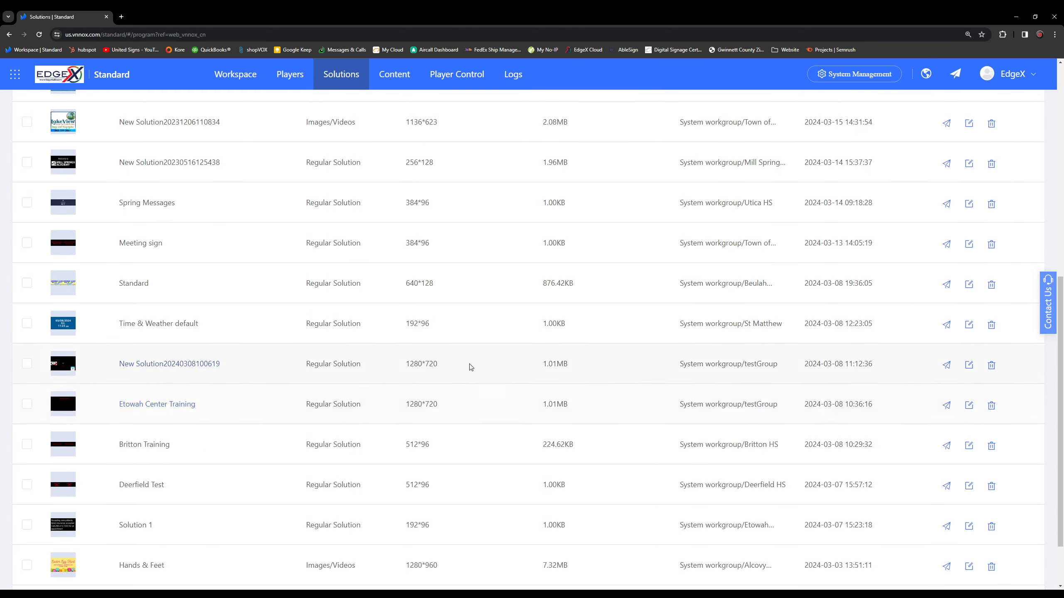
scroll(471, 366, up, 10)
mouse_move(72, 151)
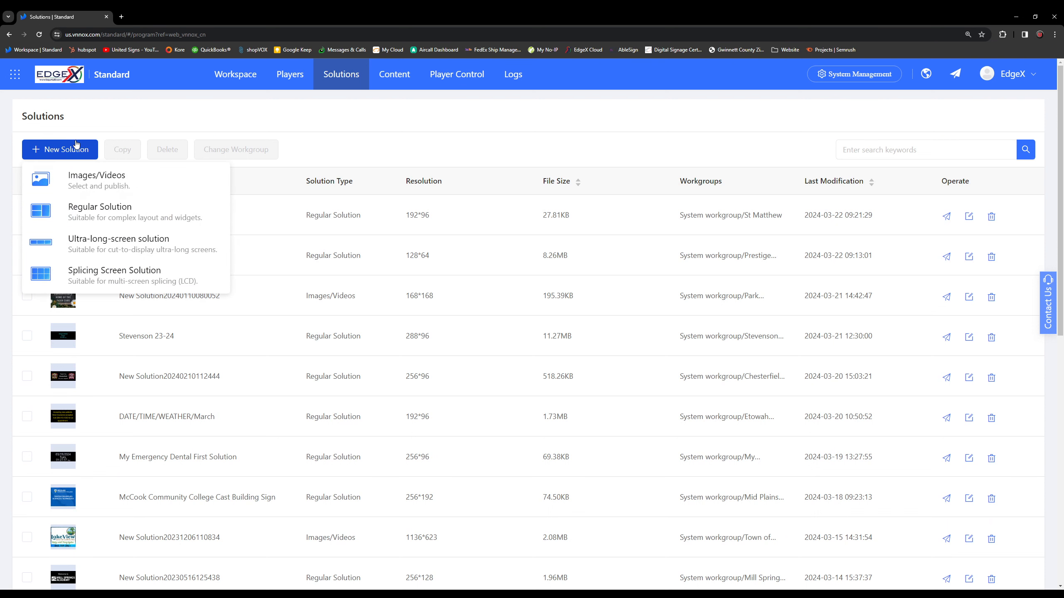
click(156, 212)
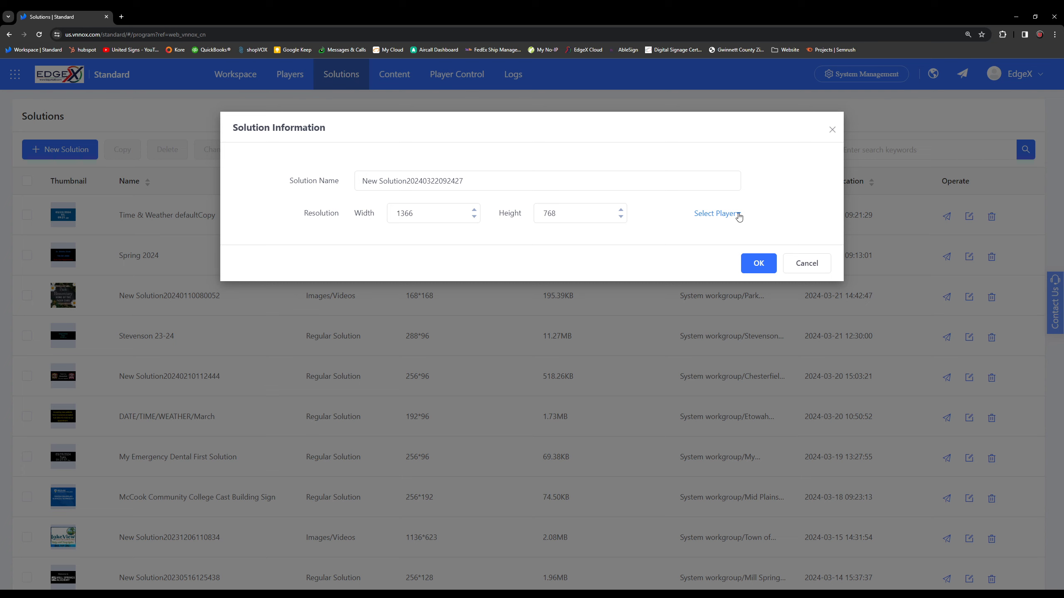
Set the resolution by selecting the City of Eton player (288*96) and confirm the solution information.
click(714, 216)
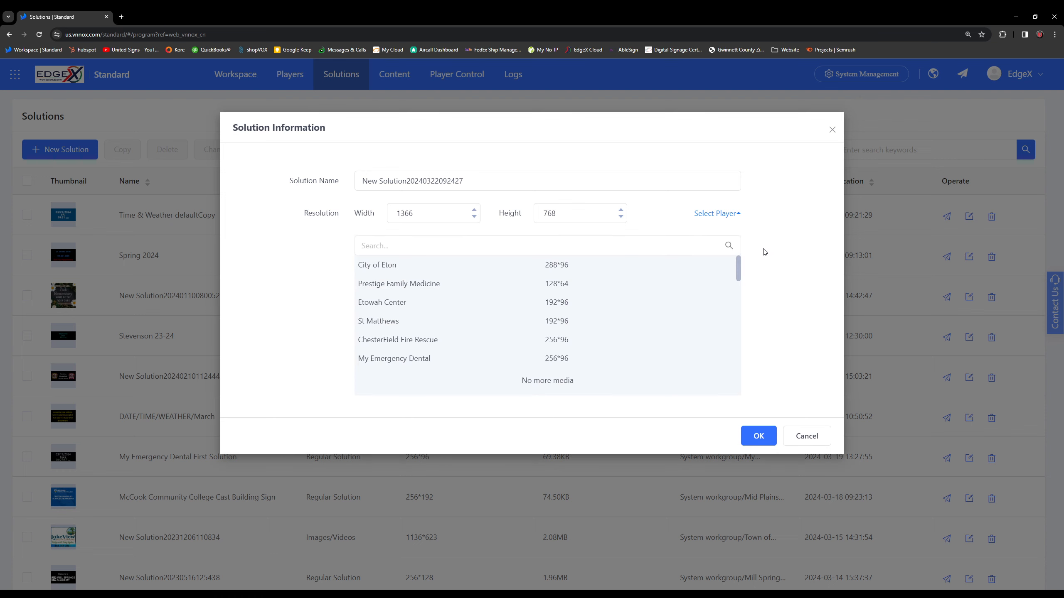
scroll(636, 309, down, 10)
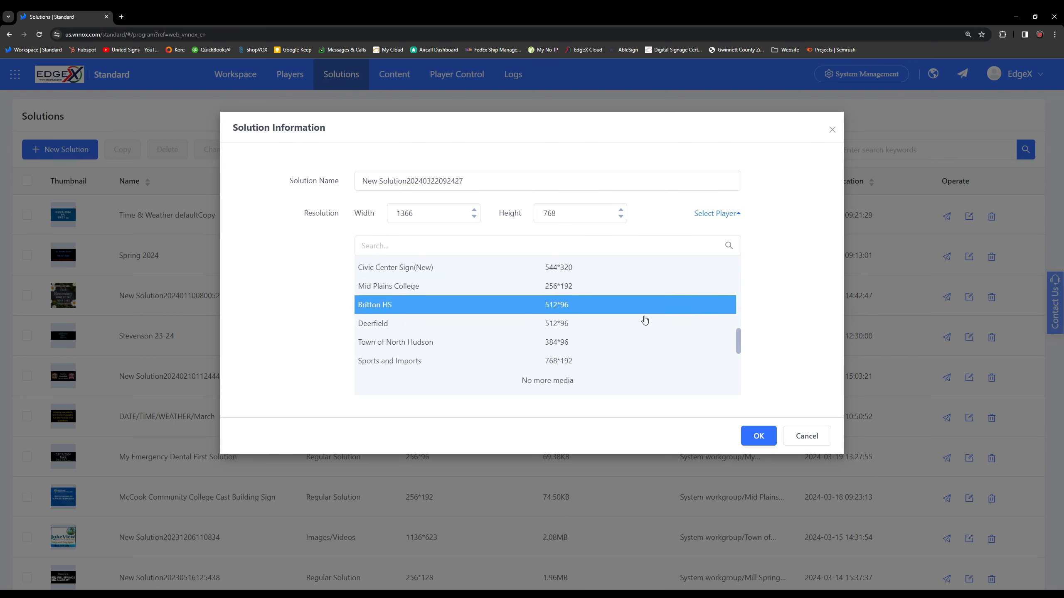
scroll(655, 343, down, 5)
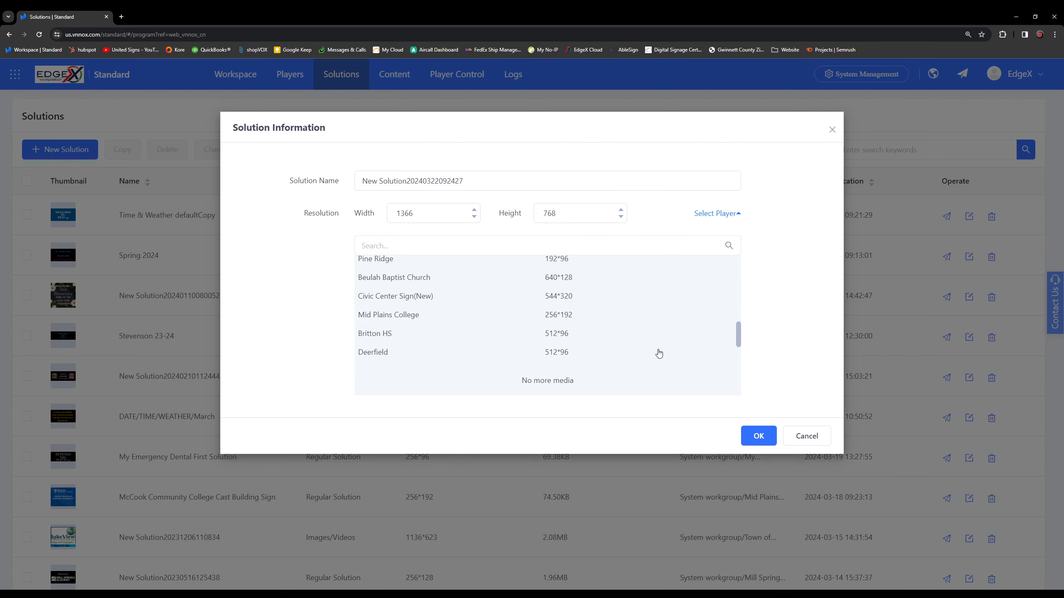
scroll(659, 352, up, 3)
click(527, 265)
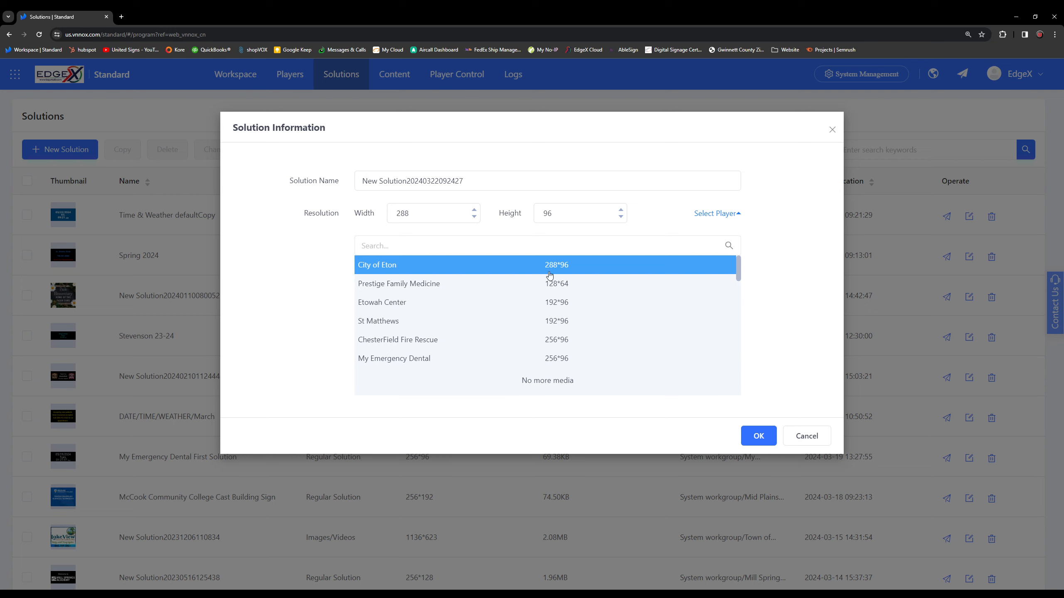
click(759, 436)
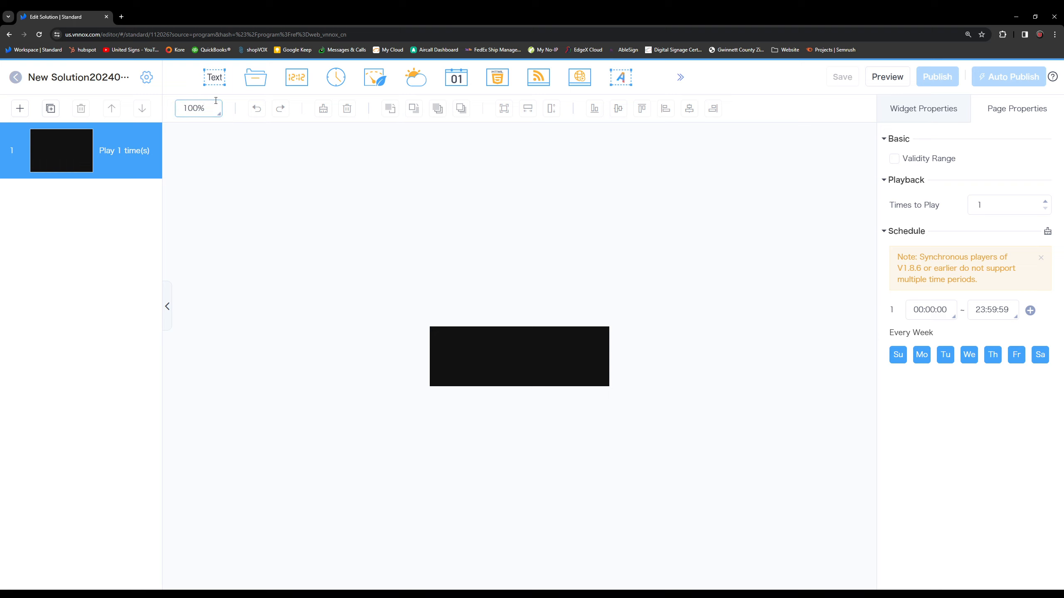
Add a Text widget to the page at 178% zoom.
click(201, 108)
drag(206, 134, 211, 134)
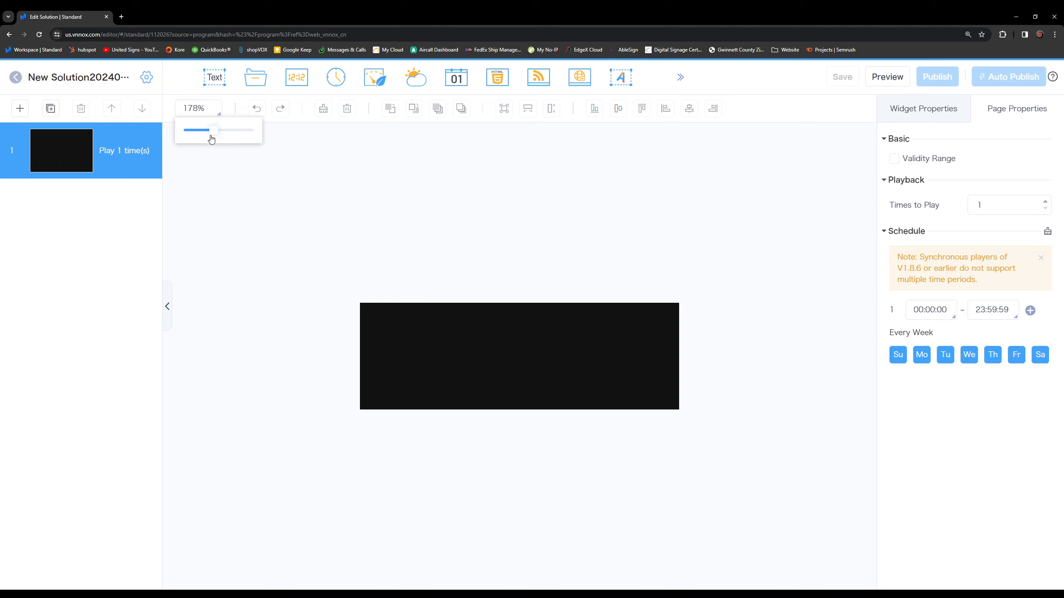
click(363, 144)
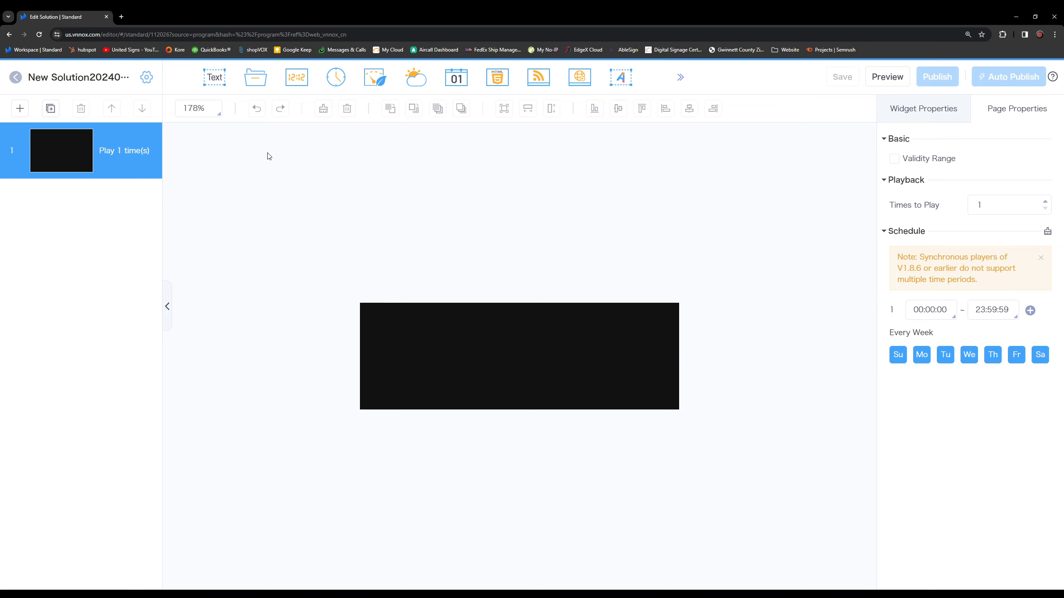
click(215, 82)
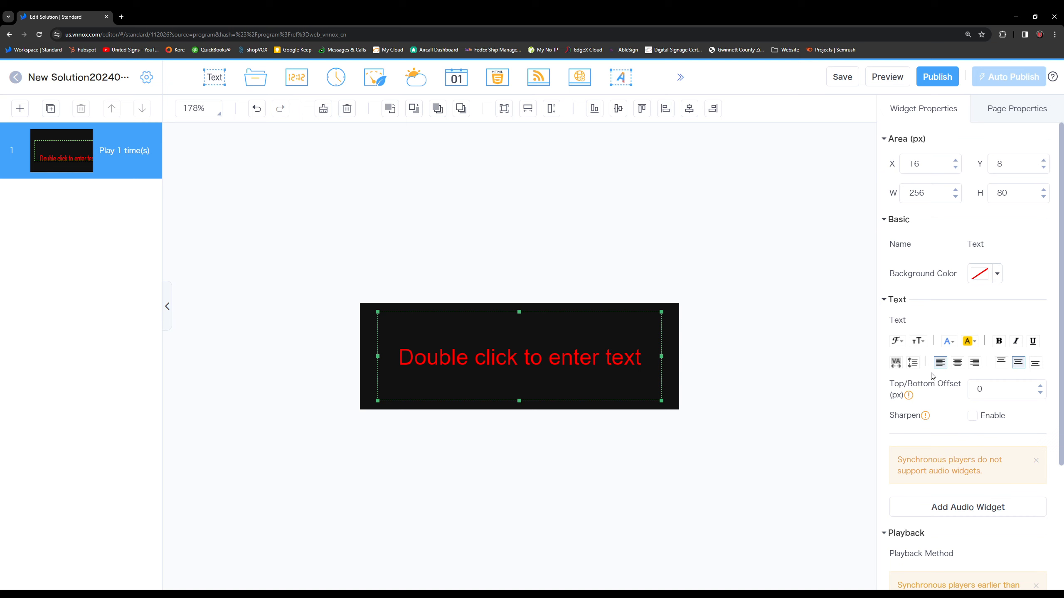
Try the Roll and Flip playback methods for the text widget and reset it to Static playback.
scroll(932, 377, down, 4)
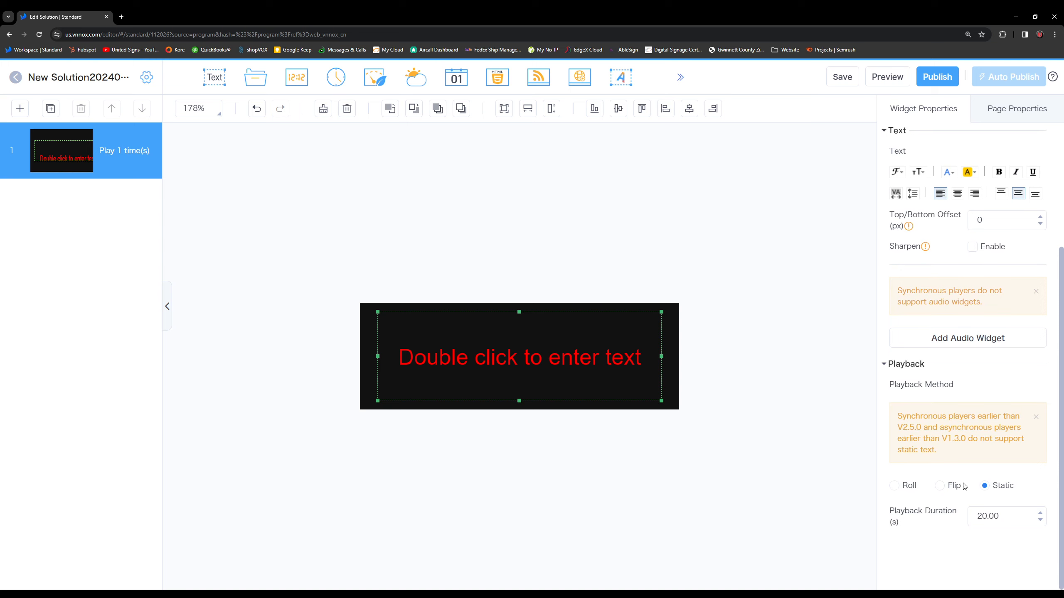
click(914, 485)
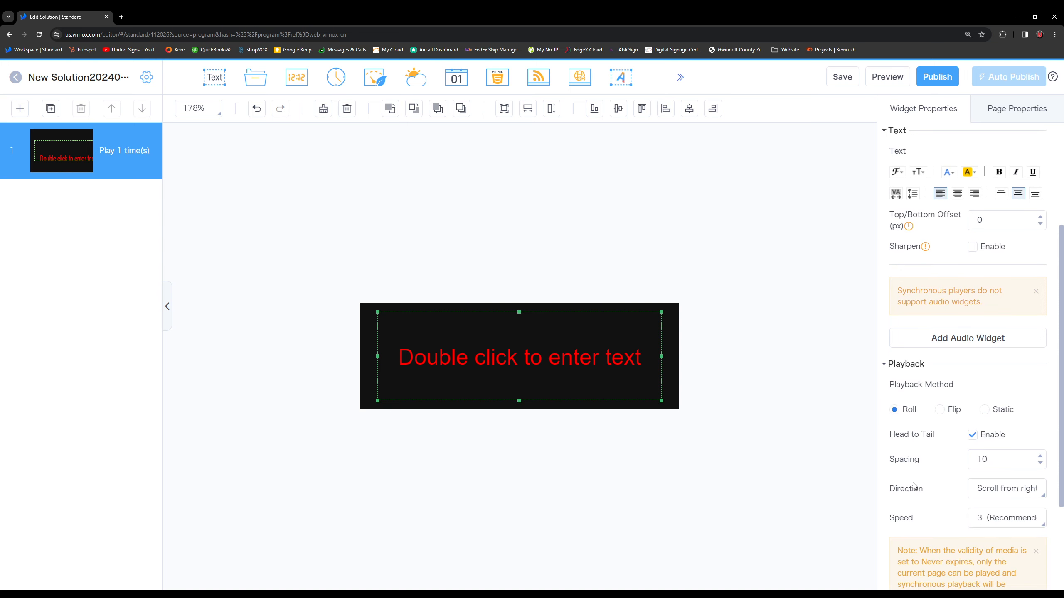
scroll(955, 463, down, 1)
scroll(950, 389, down, 1)
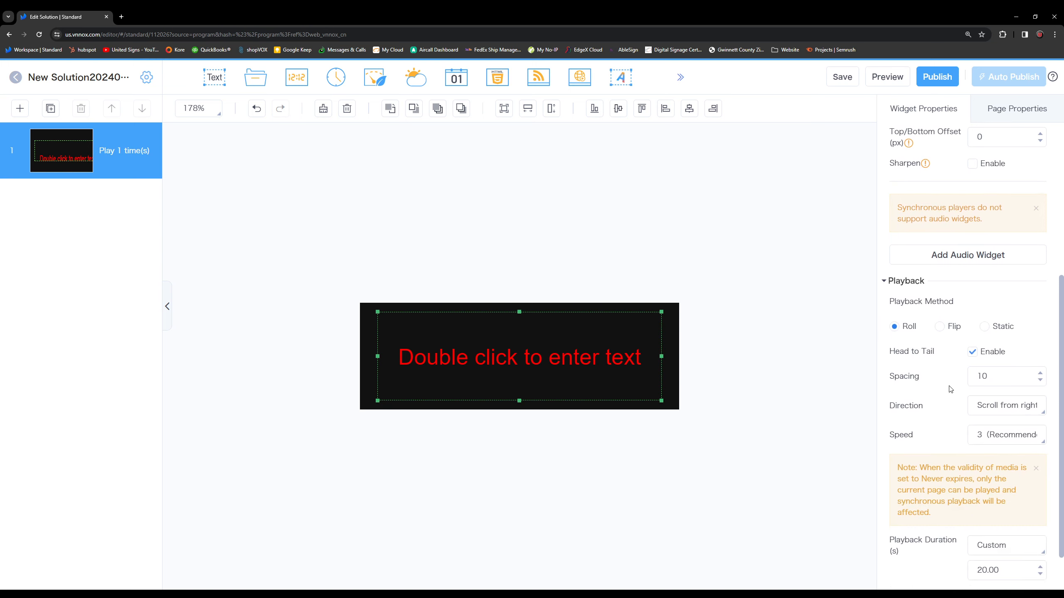
scroll(950, 389, down, 1)
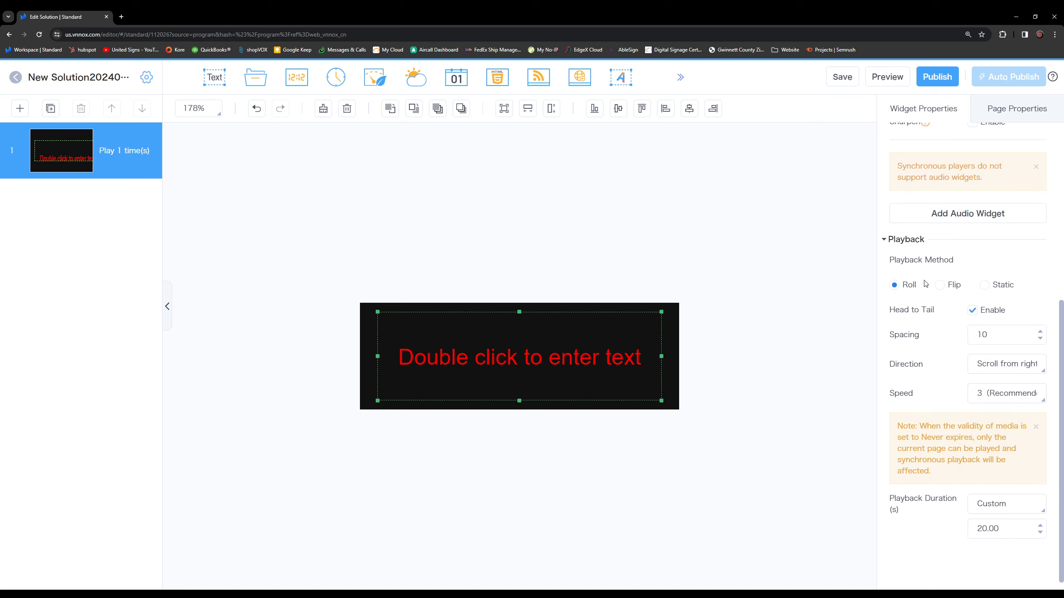
click(995, 364)
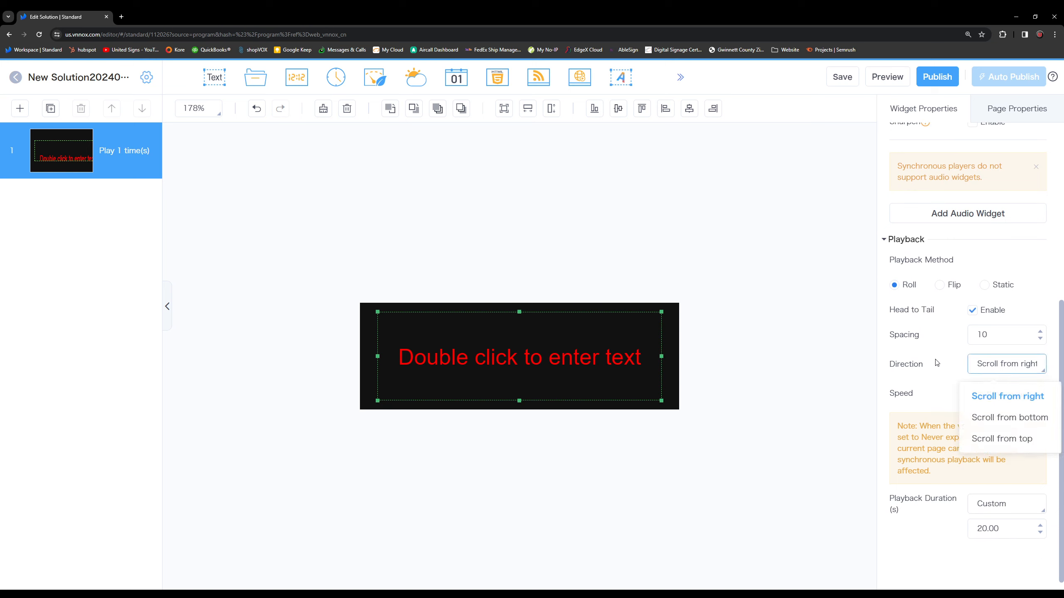
click(941, 285)
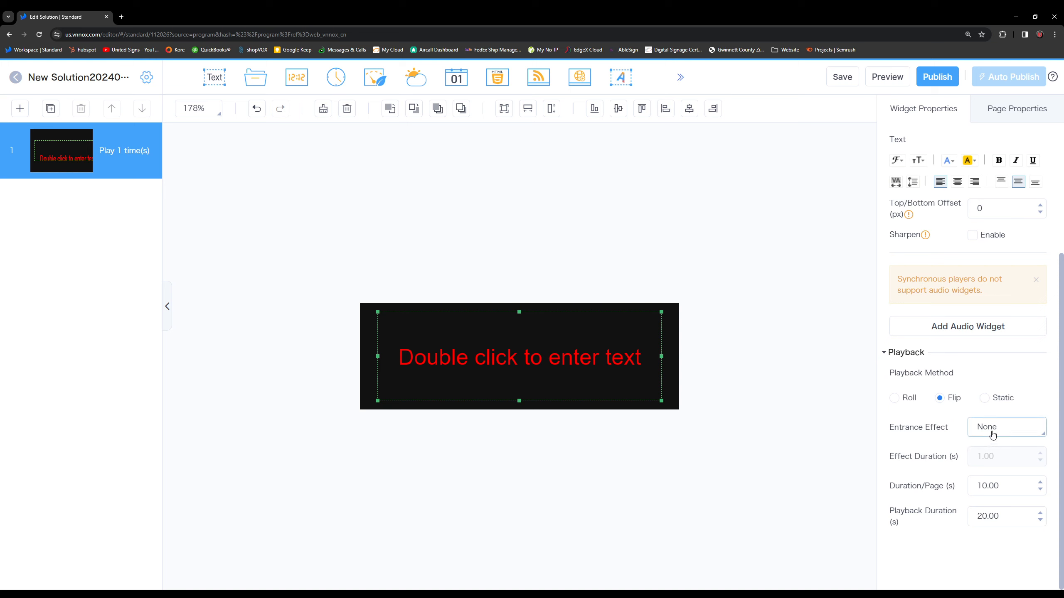
click(1022, 426)
scroll(980, 355, down, 1)
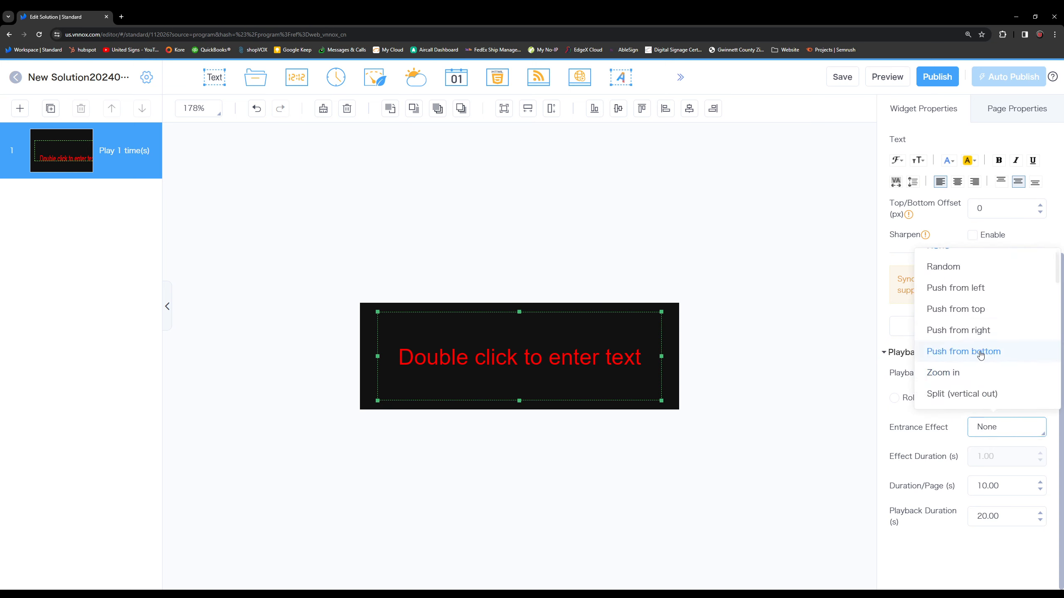
scroll(980, 355, down, 5)
scroll(984, 398, up, 2)
click(988, 398)
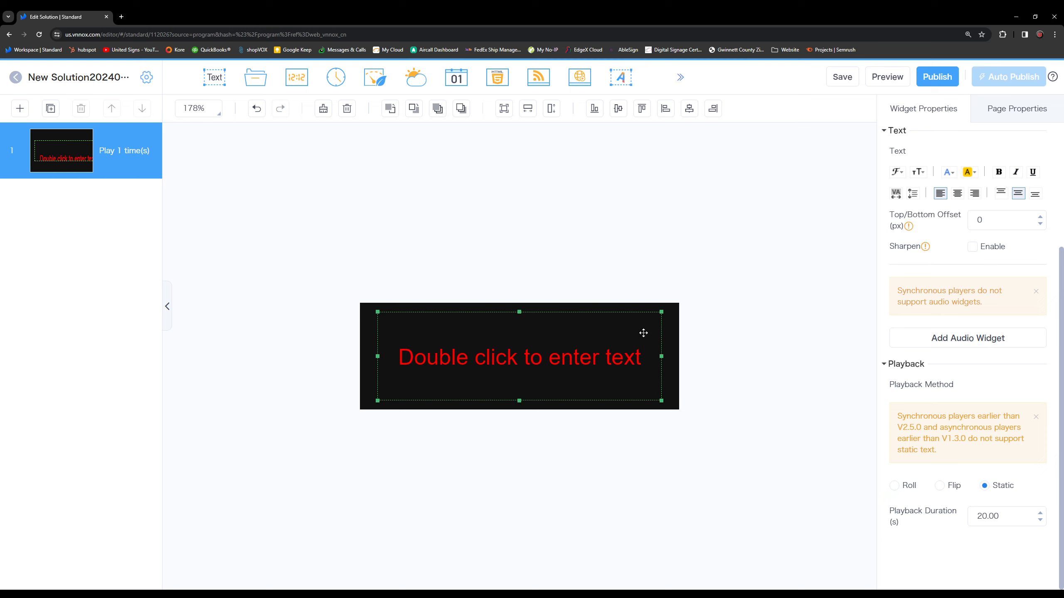
Enter the text "Thanks for watching!" in the text widget.
double_click(588, 345)
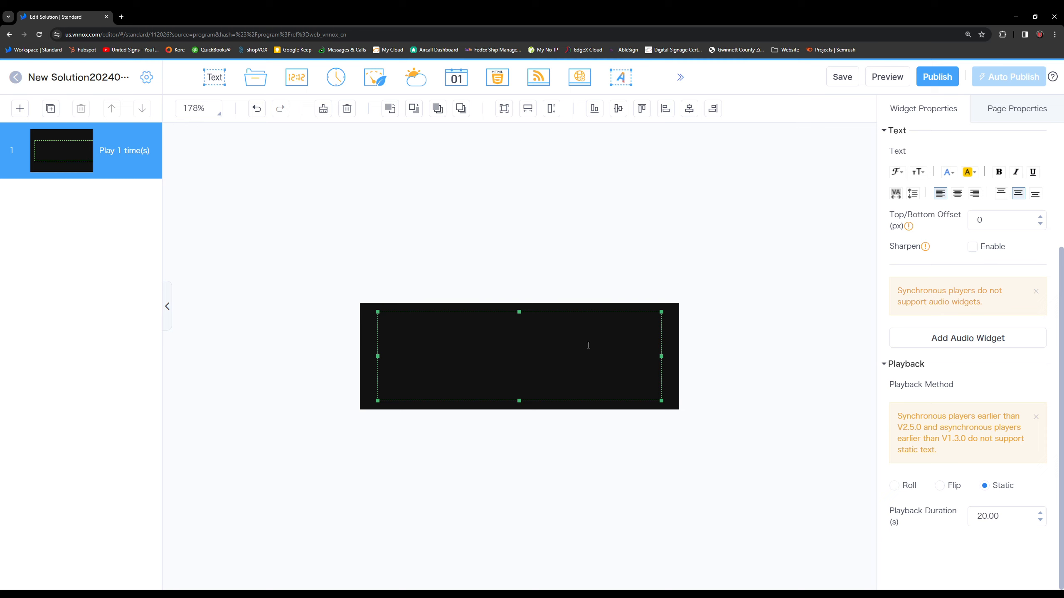
text(Thanks for watching!)
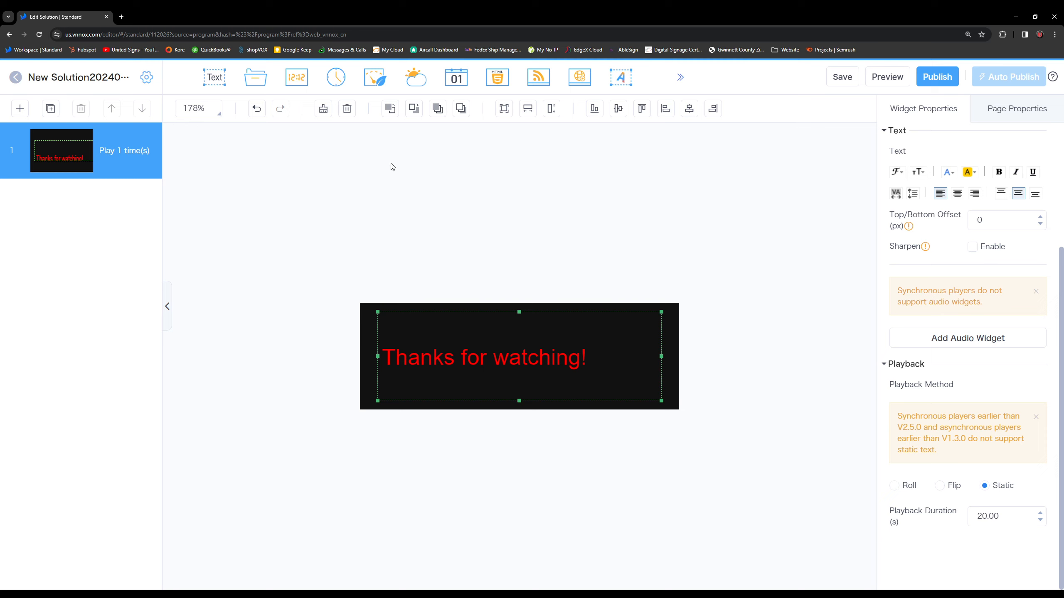
Move the text box to the sign's left edge and resize it to the left portion, full height.
drag(605, 344, 535, 315)
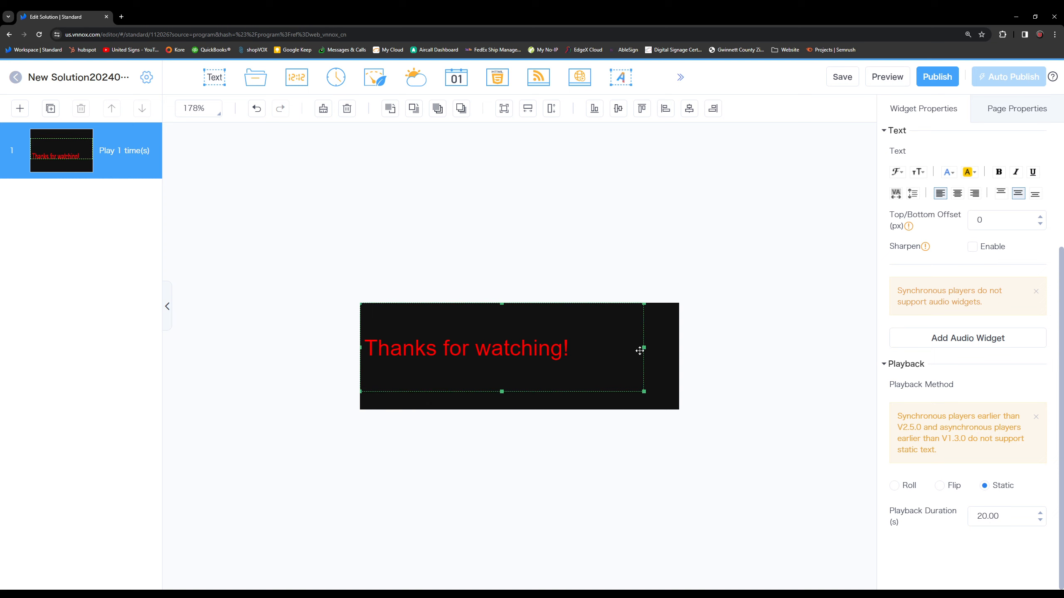
drag(643, 344, 492, 348)
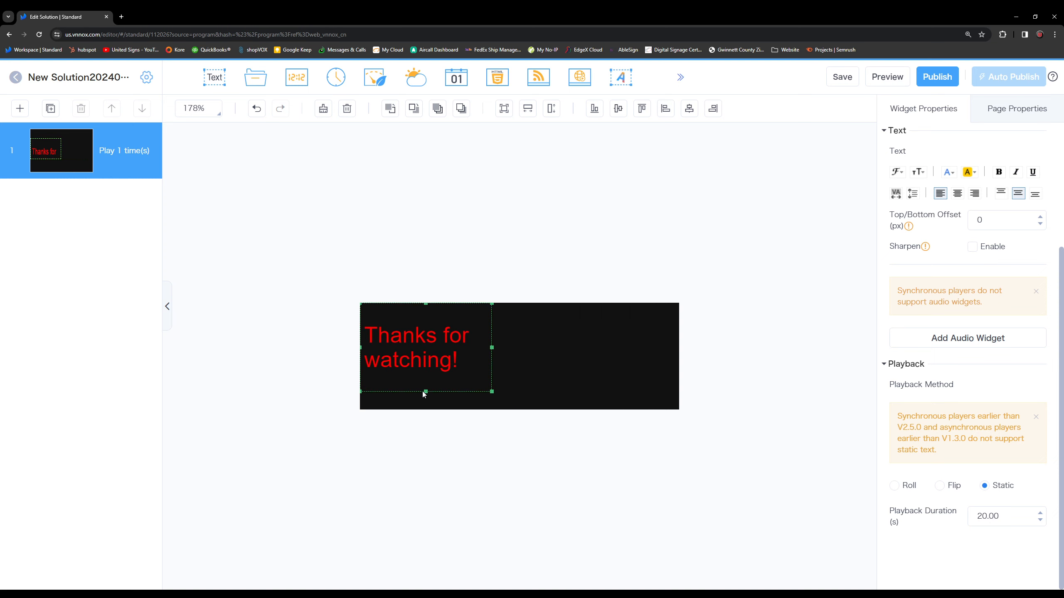
drag(425, 391, 424, 423)
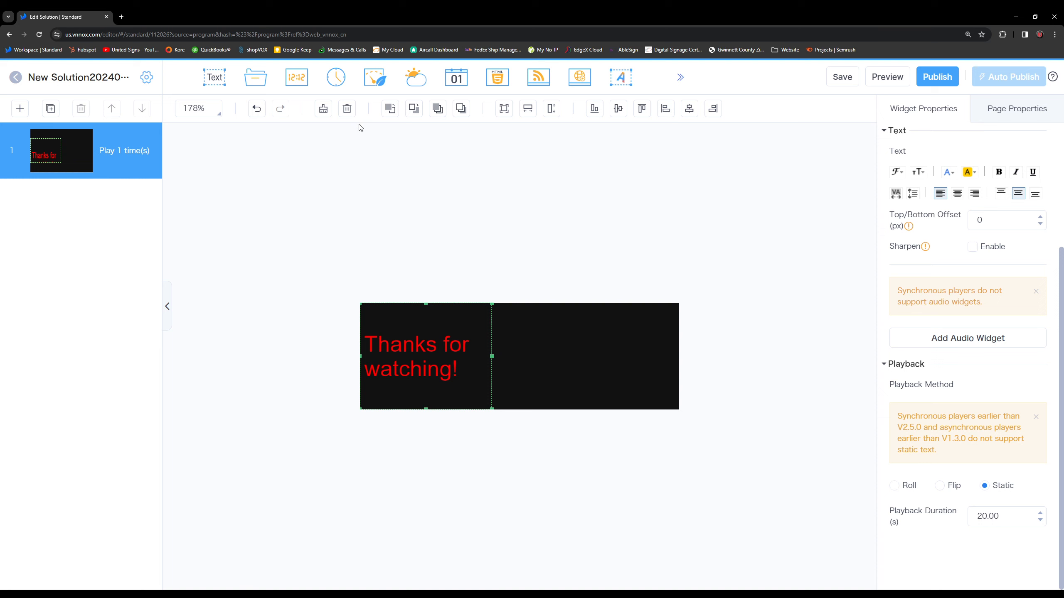
Add a Digital Clock widget at 100% zoom and review its date and time settings.
click(301, 79)
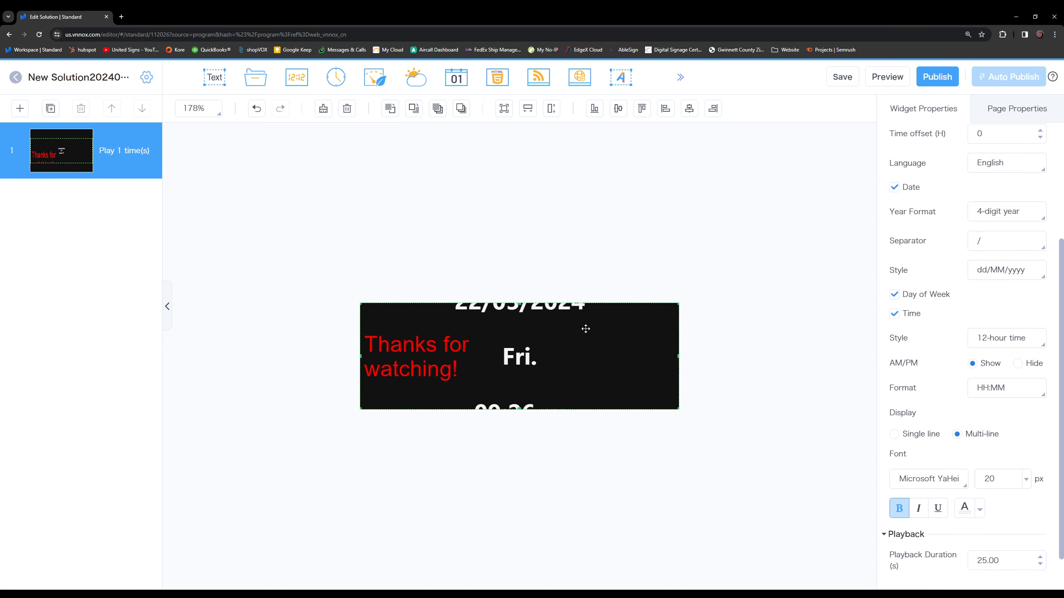
click(221, 113)
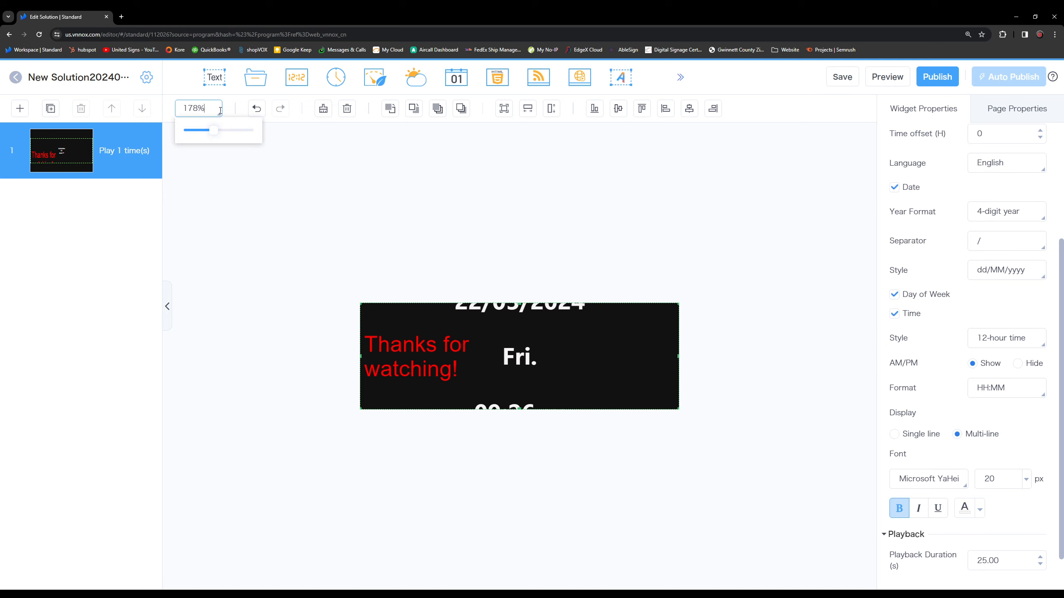
key(ctrl+a)
text(100)
key(Return)
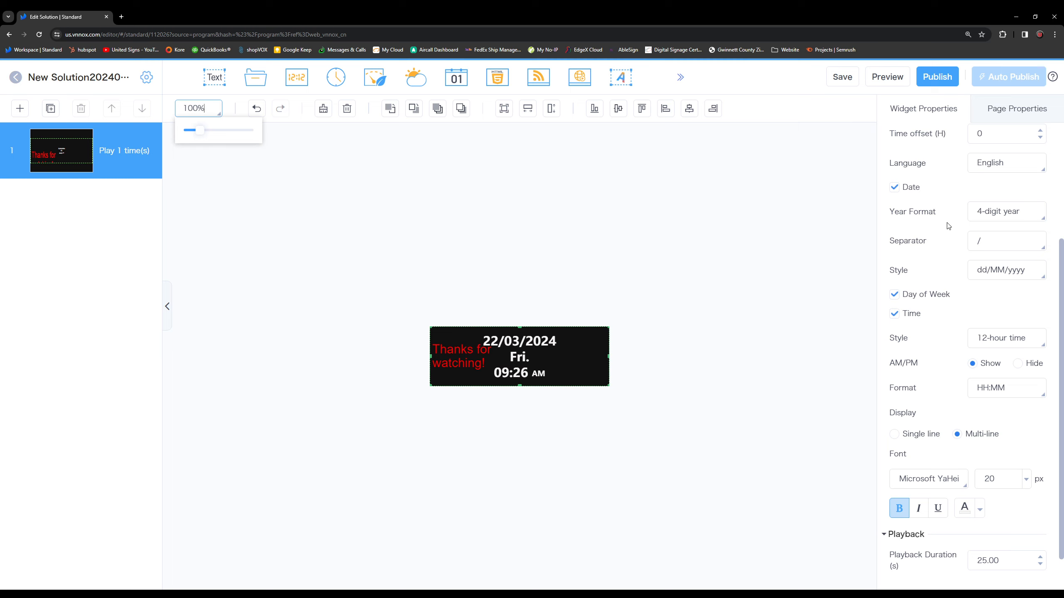
scroll(947, 222, up, 4)
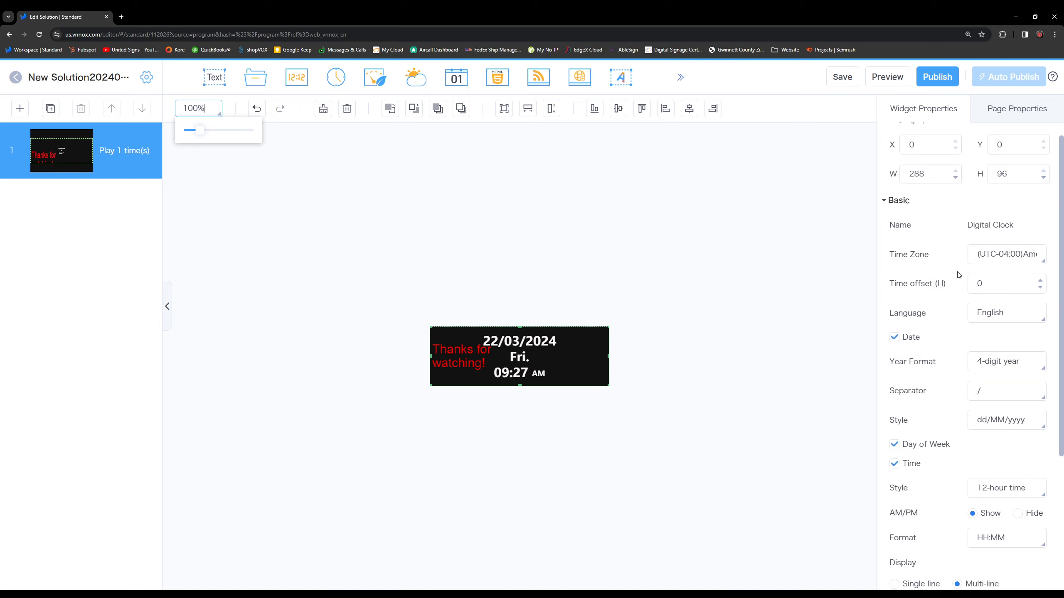
scroll(963, 261, down, 3)
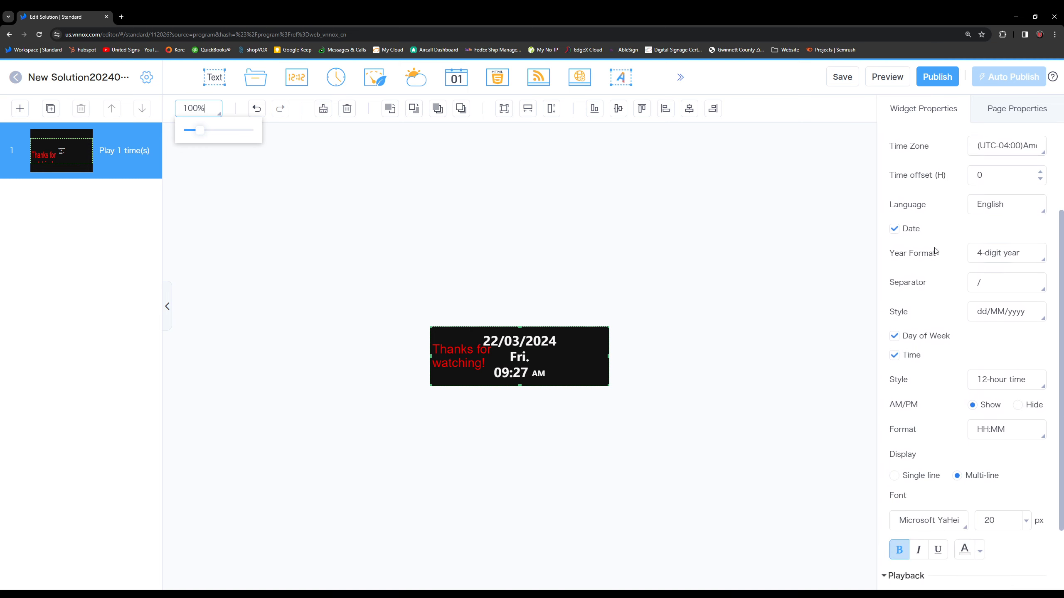
scroll(934, 376, down, 2)
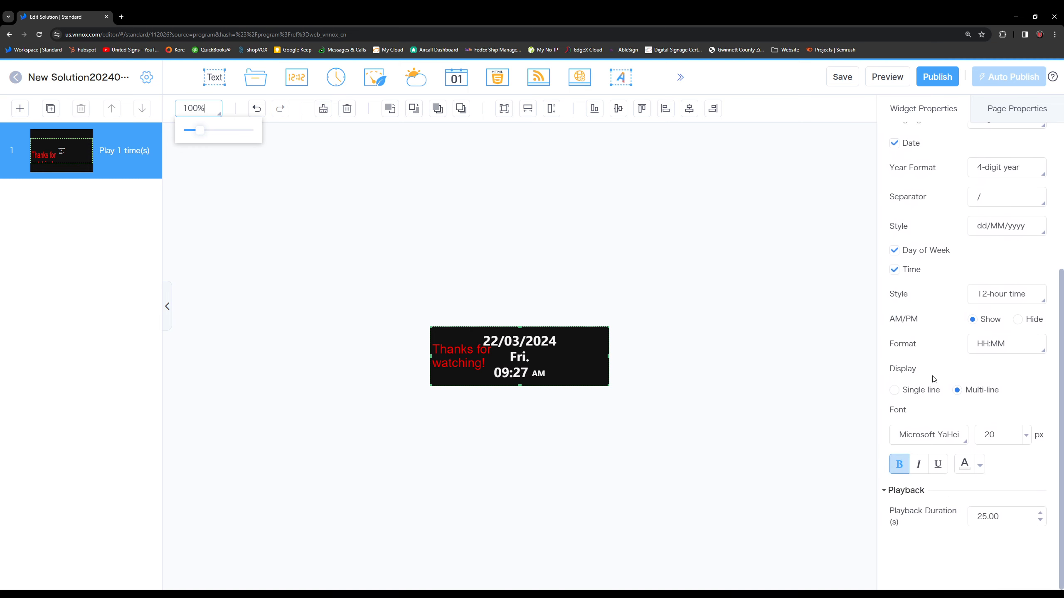
scroll(950, 524, up, 5)
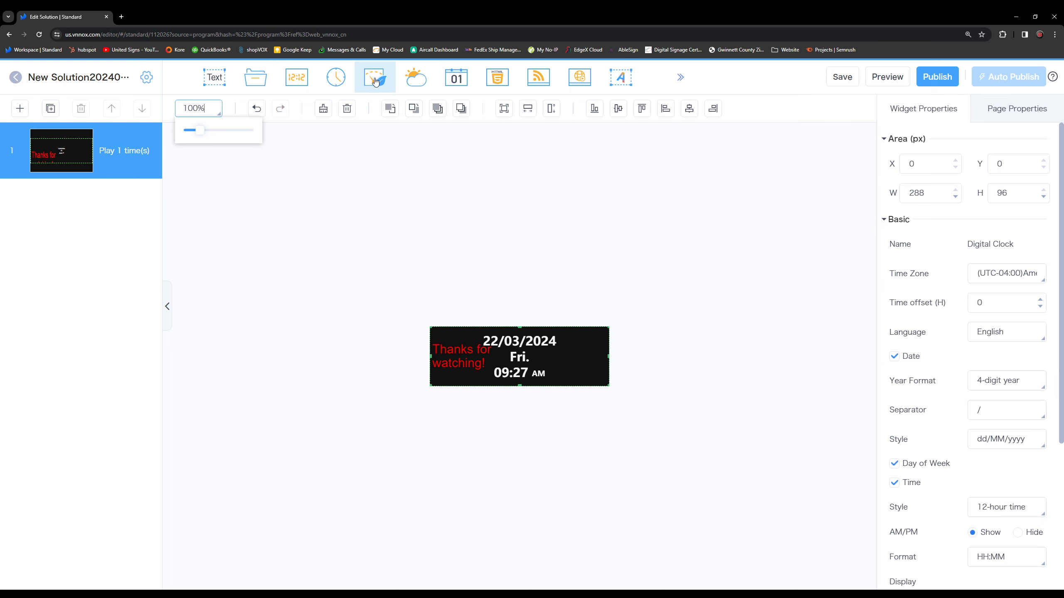
Add a Simple Weather widget and delete the Digital Clock widget.
mouse_move(419, 86)
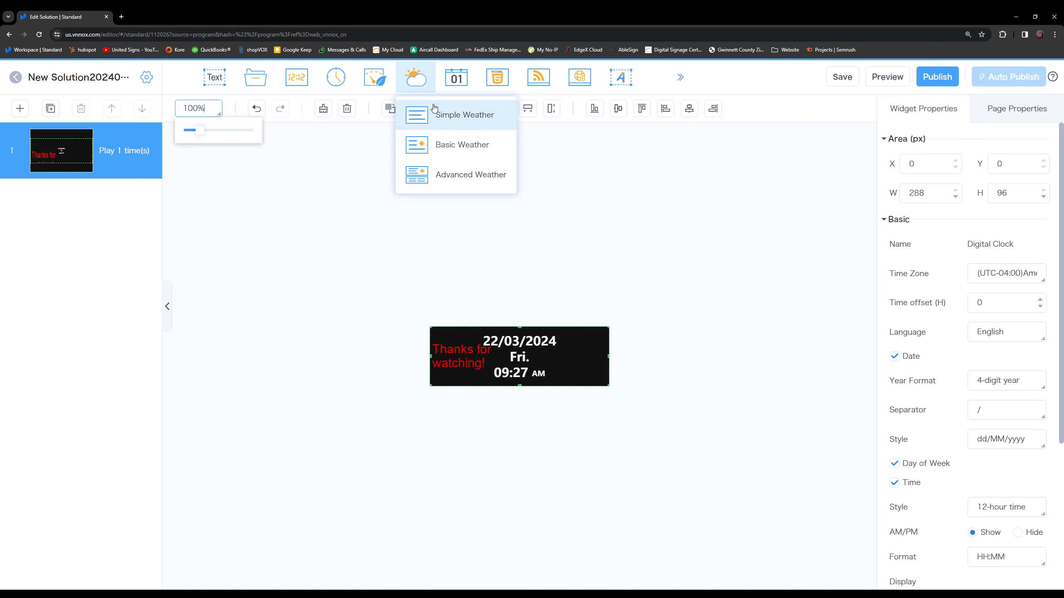
click(452, 121)
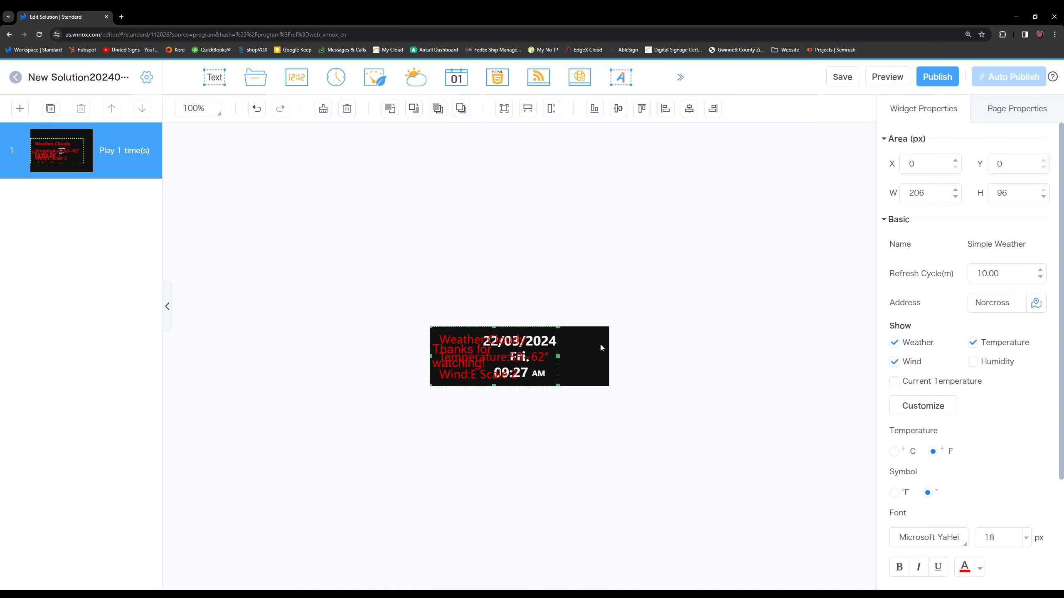
click(600, 344)
key(Delete)
click(544, 351)
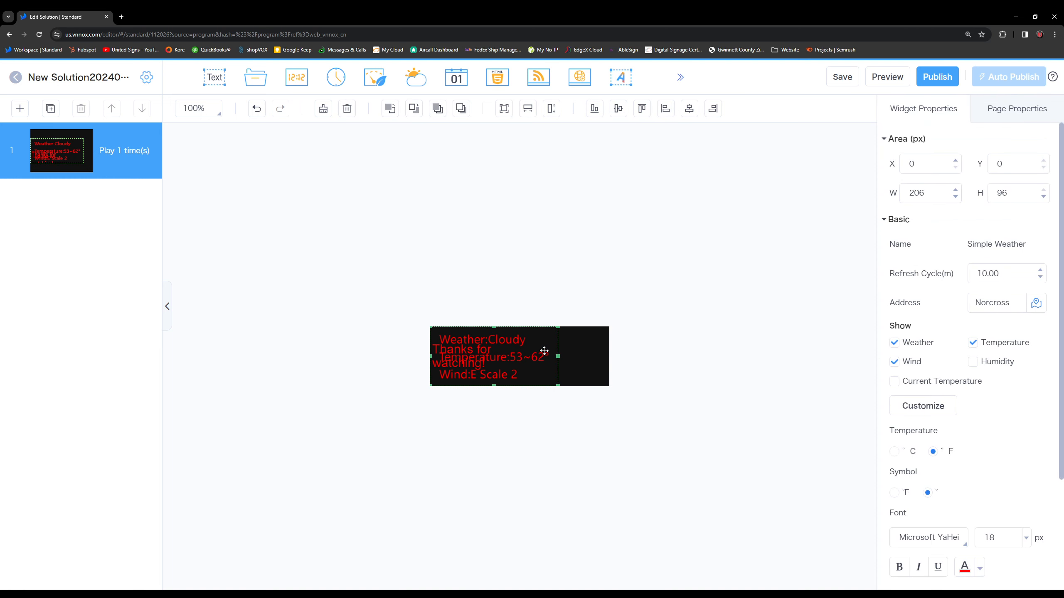
Clear the page by deleting both the text widget and the Simple Weather widget.
drag(544, 351, 653, 361)
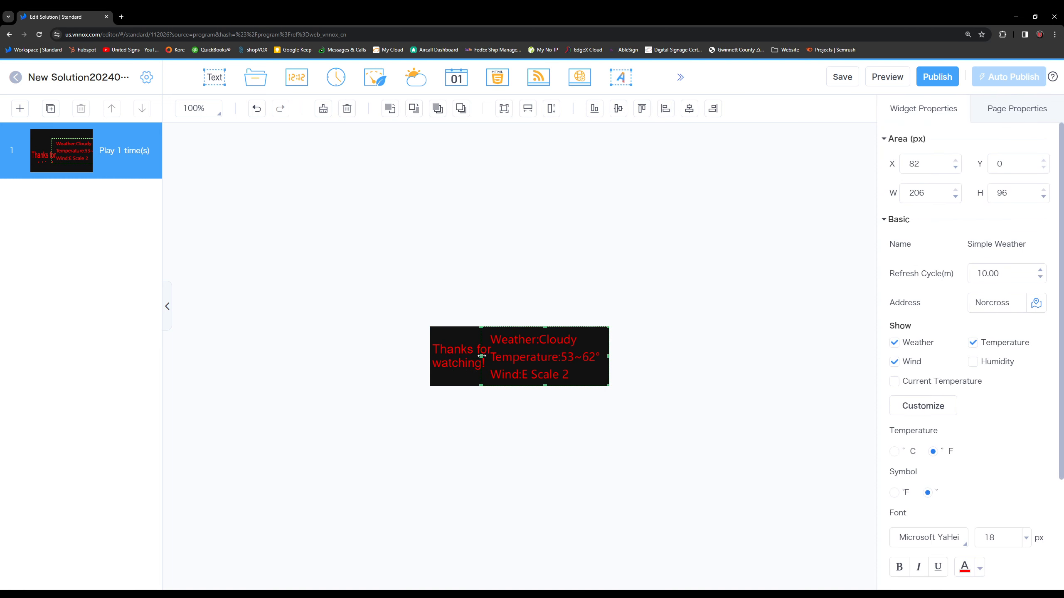
click(455, 339)
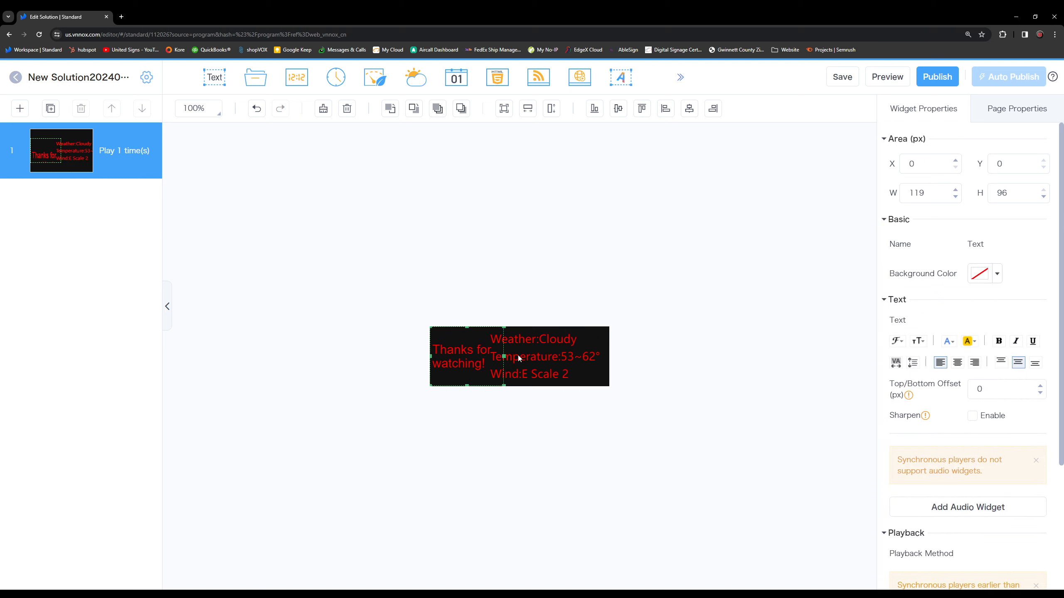
key(Delete)
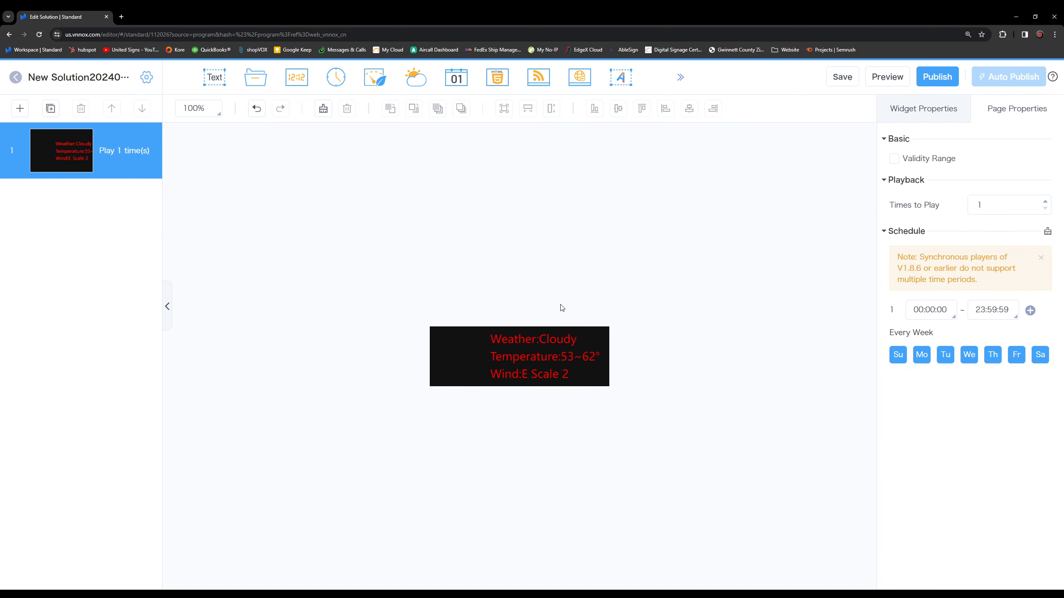
click(566, 333)
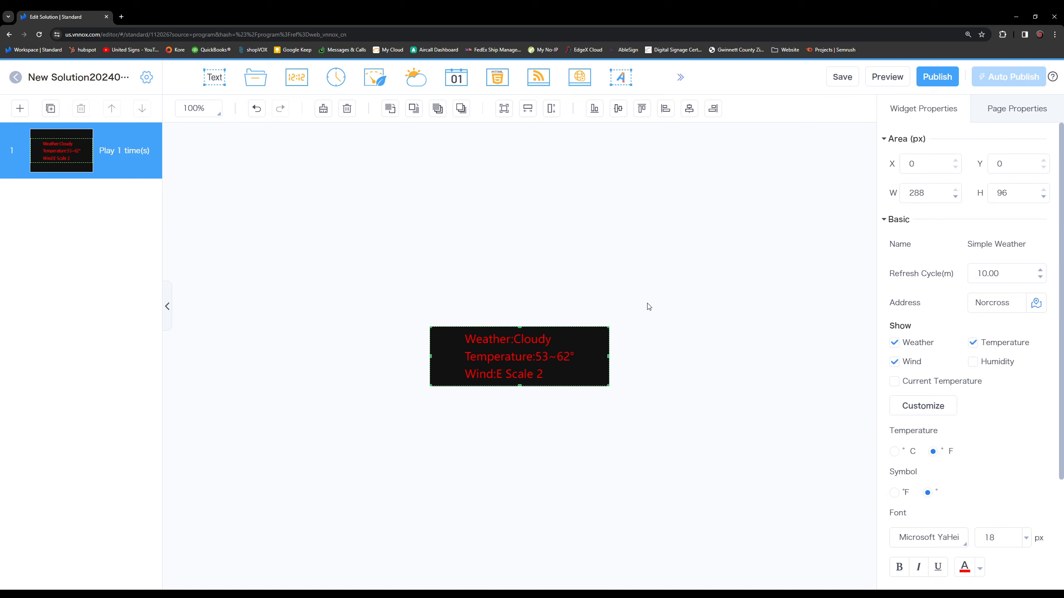
key(Delete)
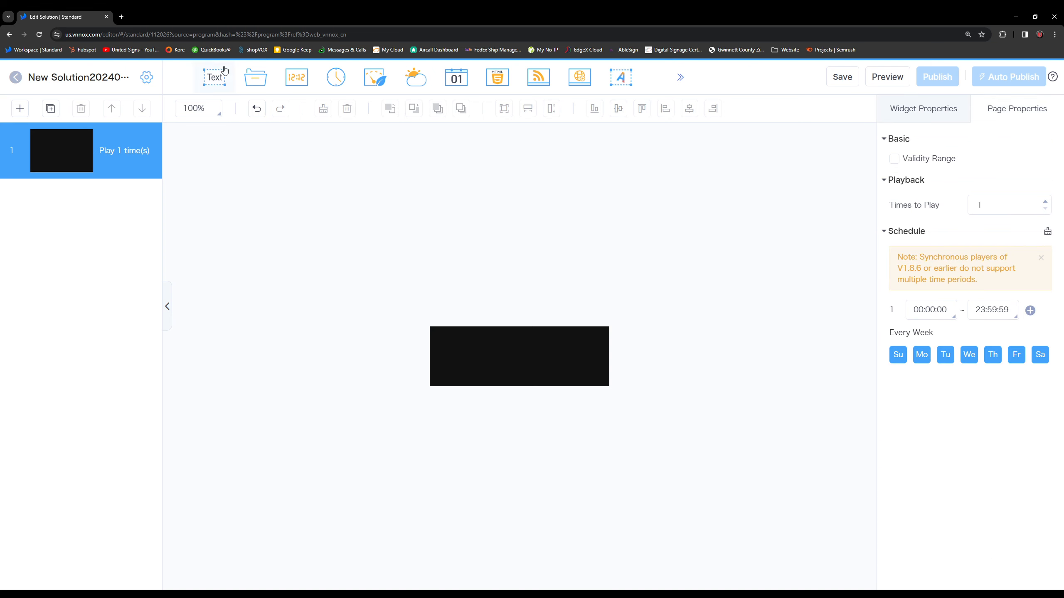
Add the shah4021 image from the media library to the page.
click(263, 80)
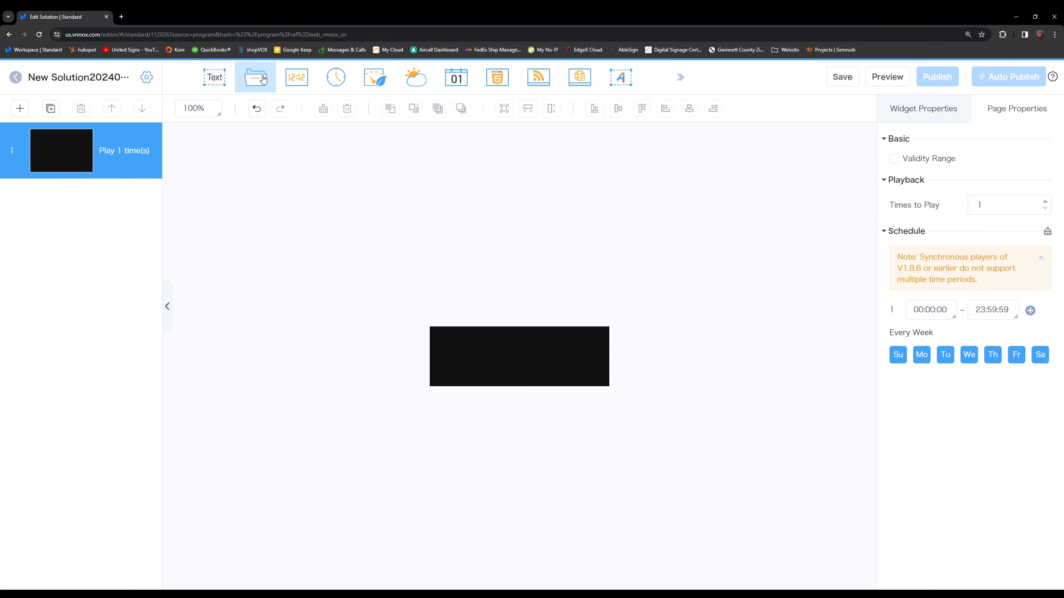
scroll(527, 315, down, 5)
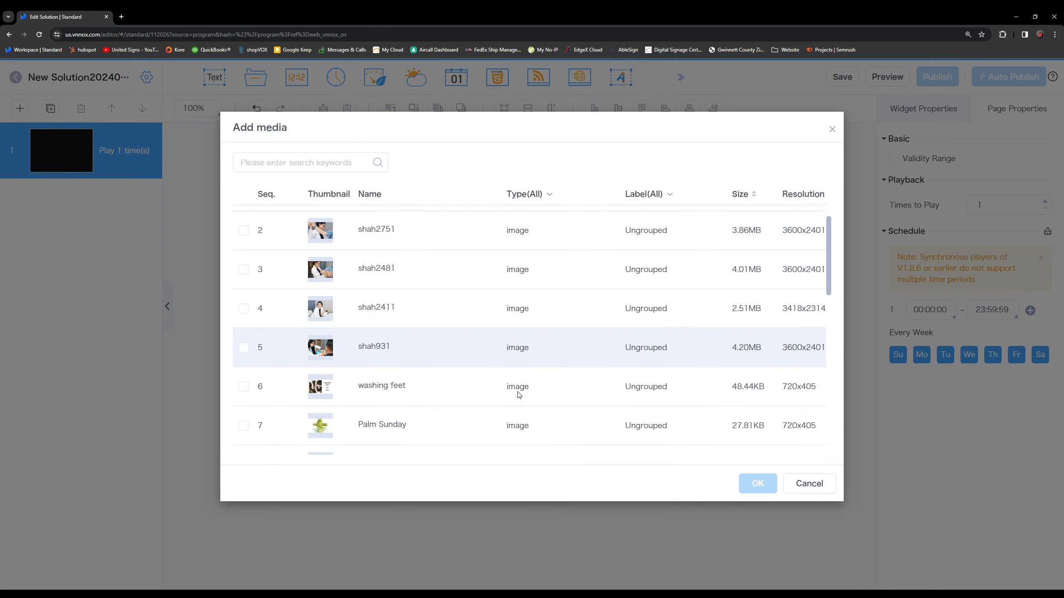
scroll(514, 446, down, 7)
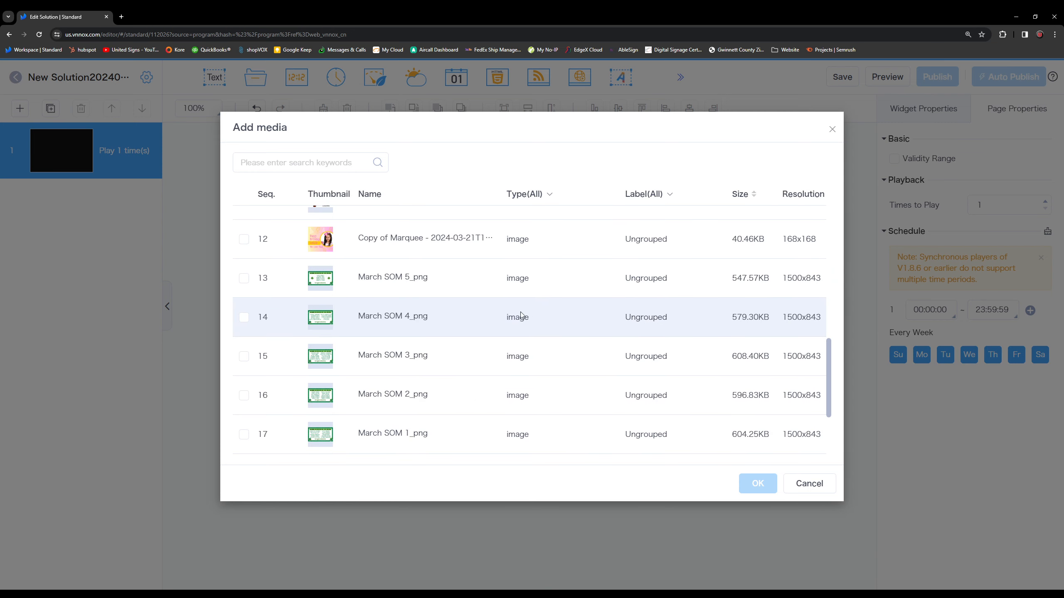
scroll(443, 315, down, 1)
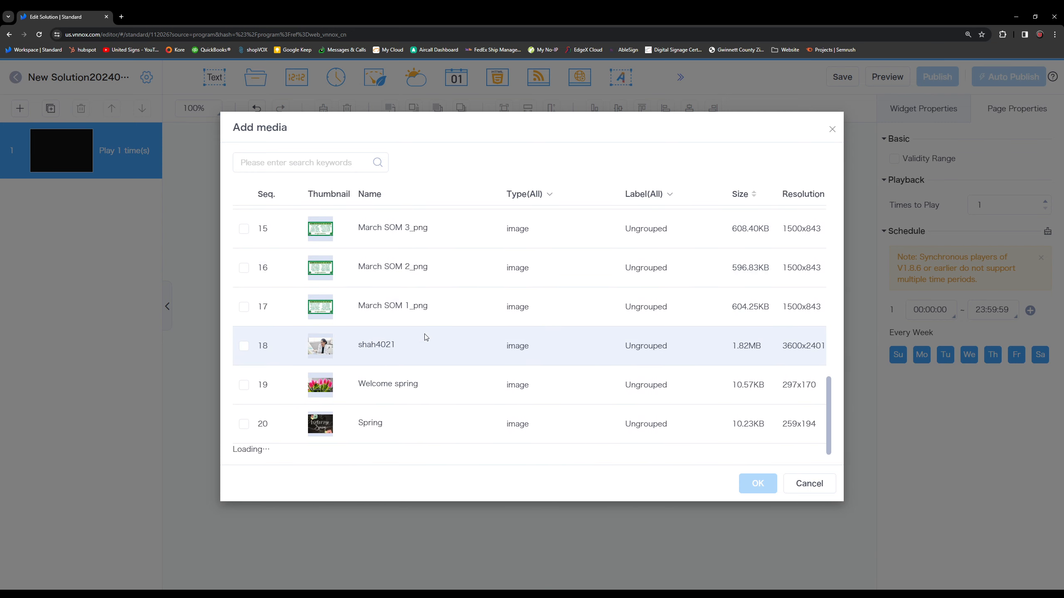
click(249, 349)
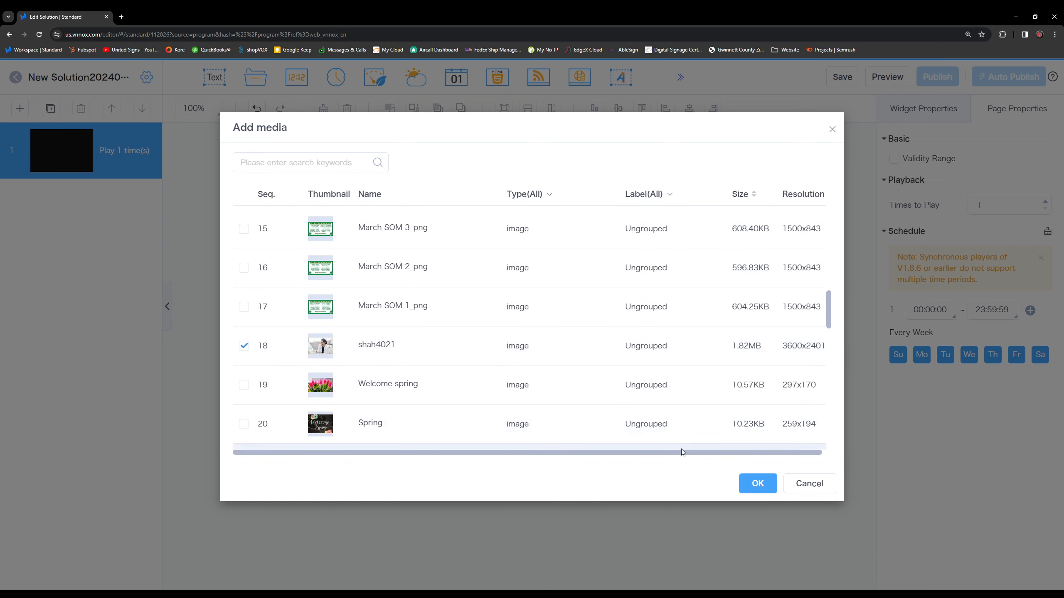
click(757, 486)
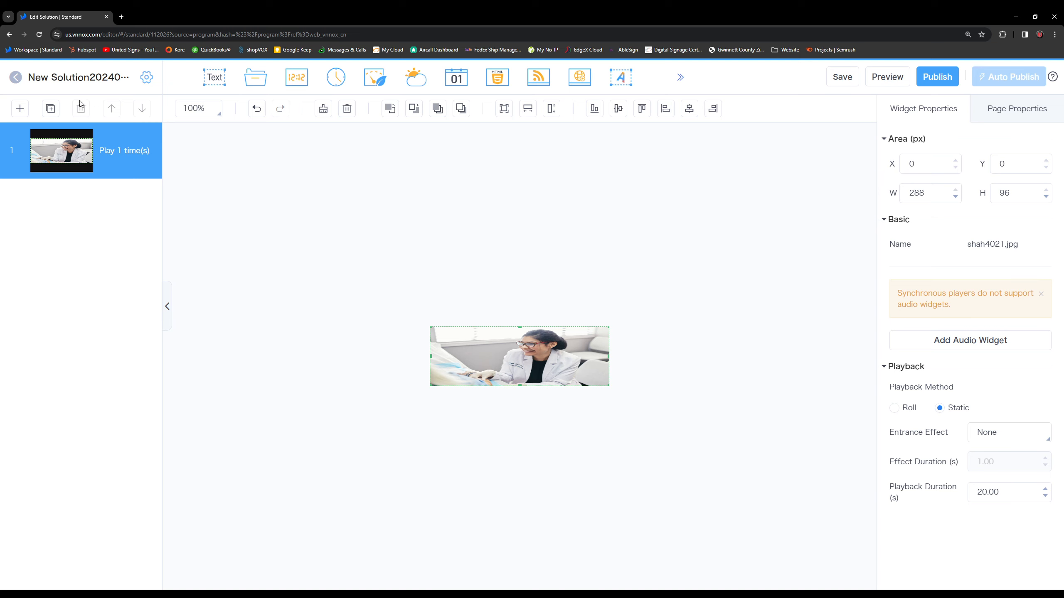
Add a second page and place a Digital Clock widget on it.
click(20, 111)
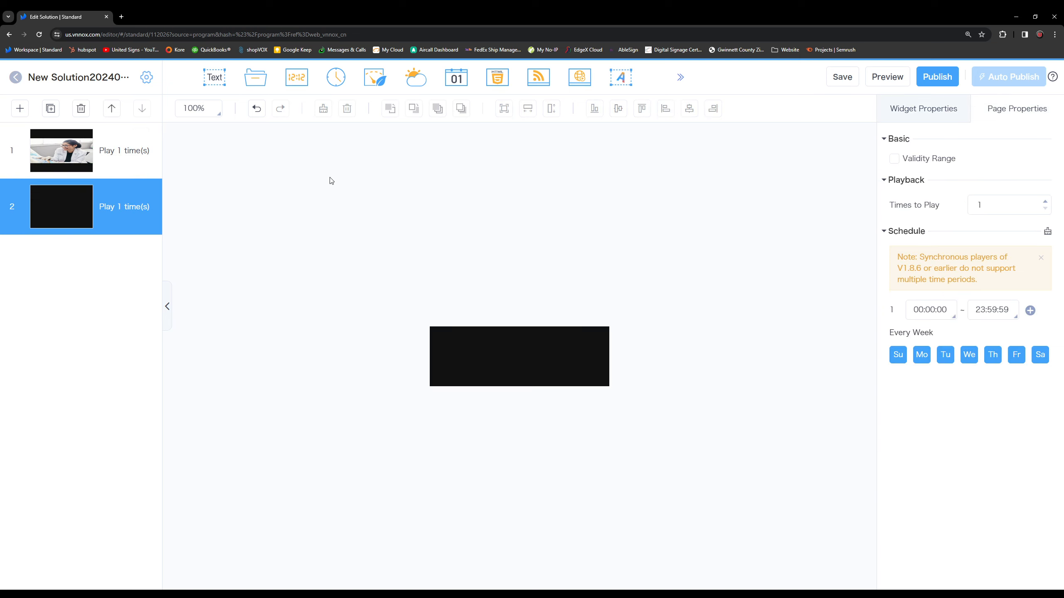
click(296, 78)
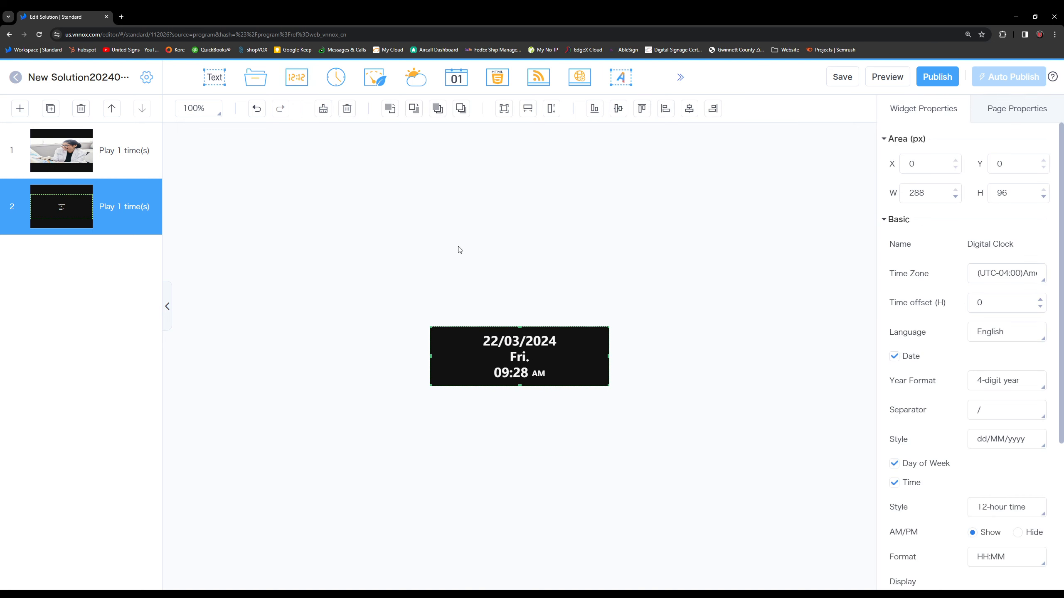
Enable a validity range on page 1 with start date 2024-03-22 and end date 2024-03-29.
click(156, 148)
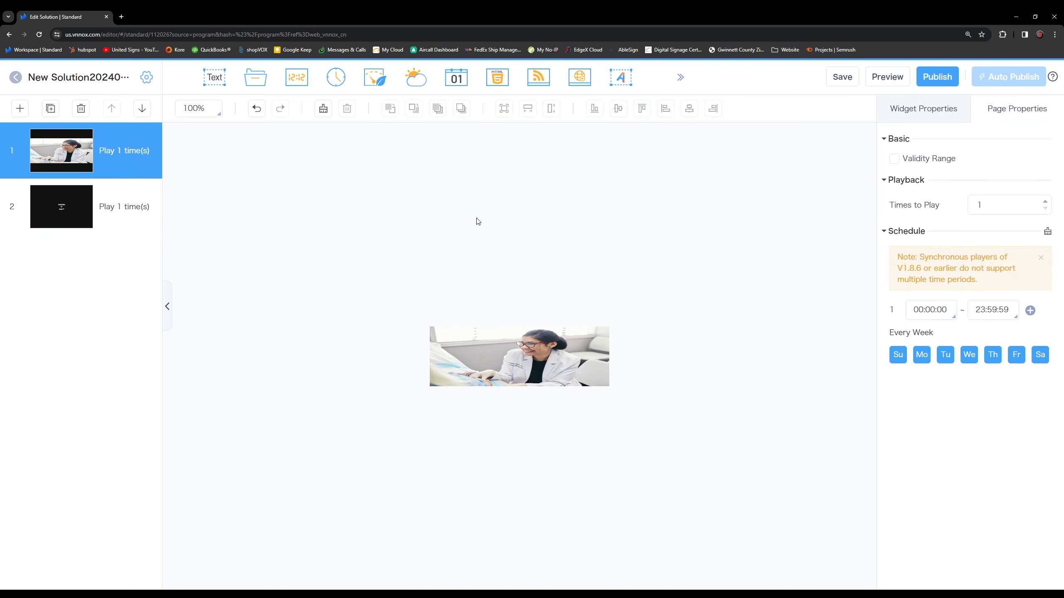
click(120, 191)
click(116, 176)
click(915, 162)
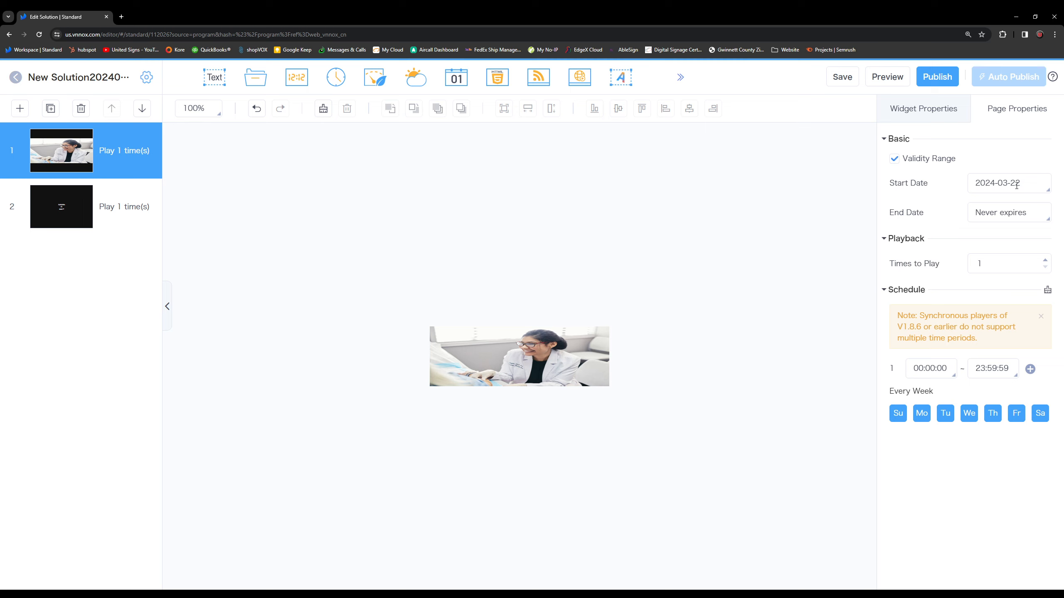
click(1020, 208)
click(1005, 397)
Switch between the two pages to compare their validity range settings.
click(75, 200)
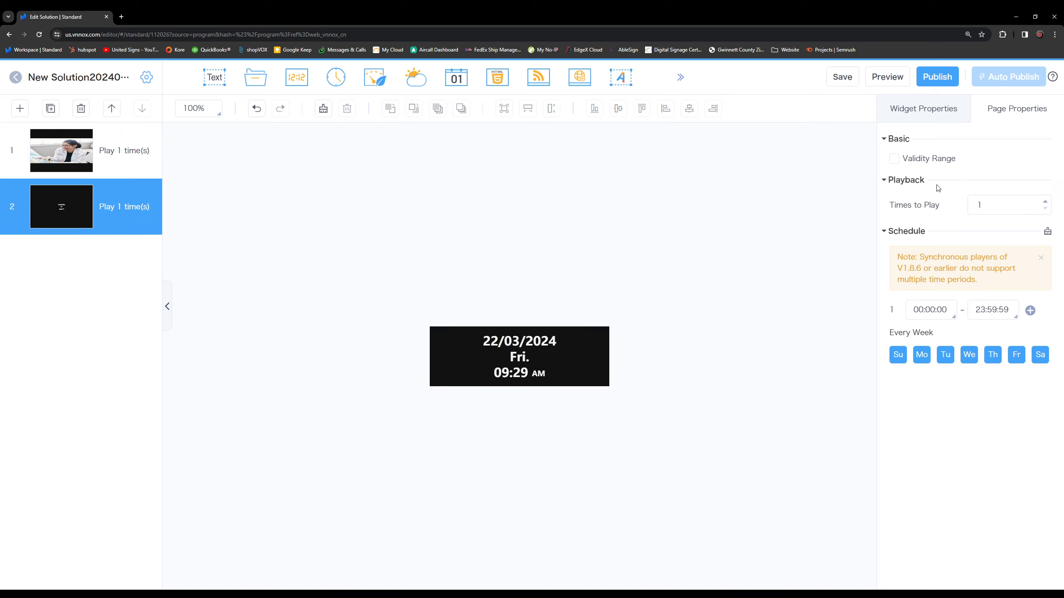
click(85, 167)
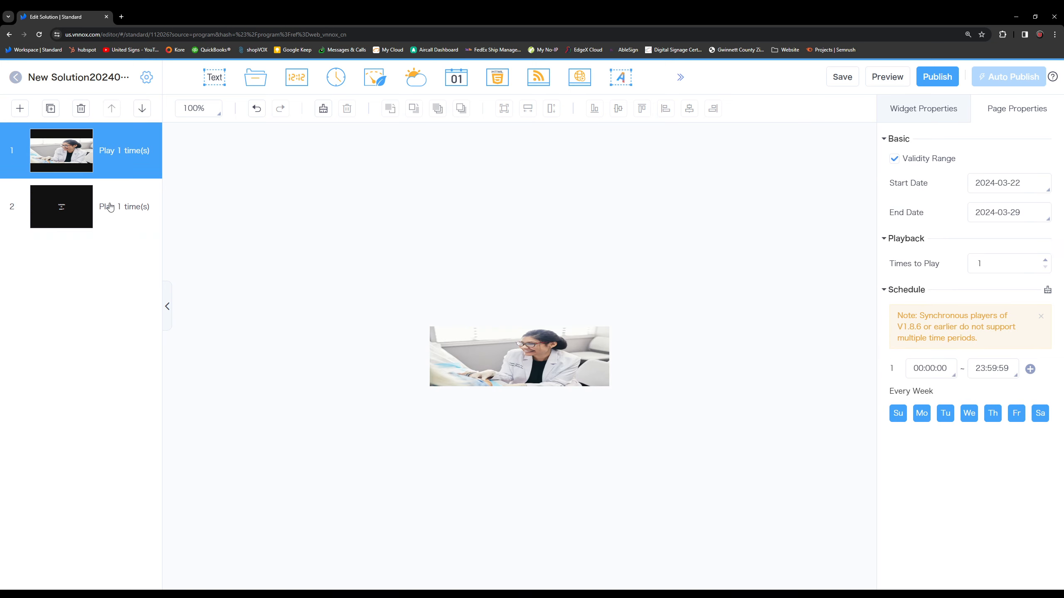
click(110, 206)
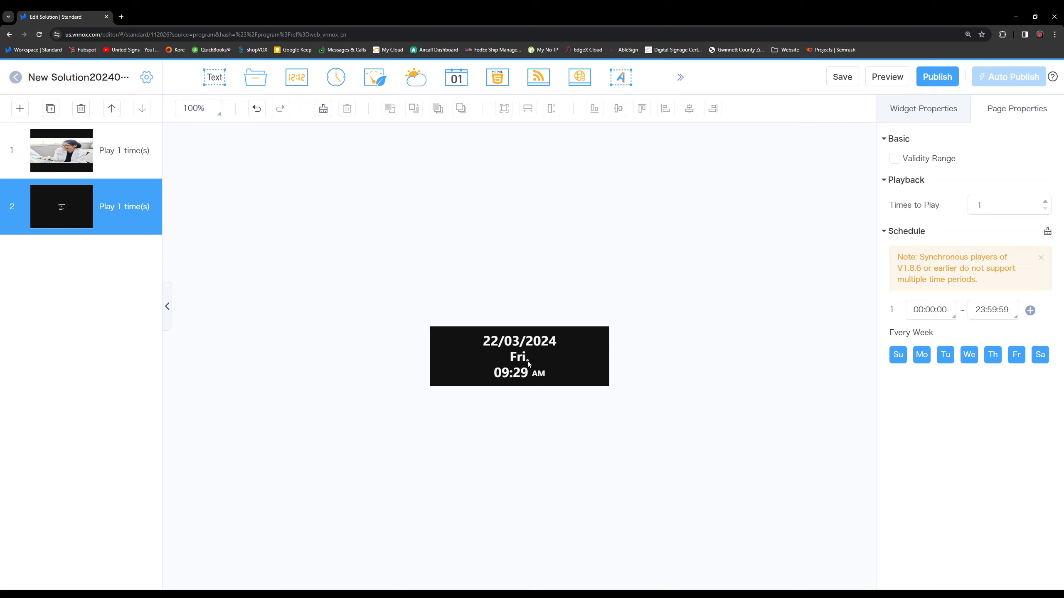